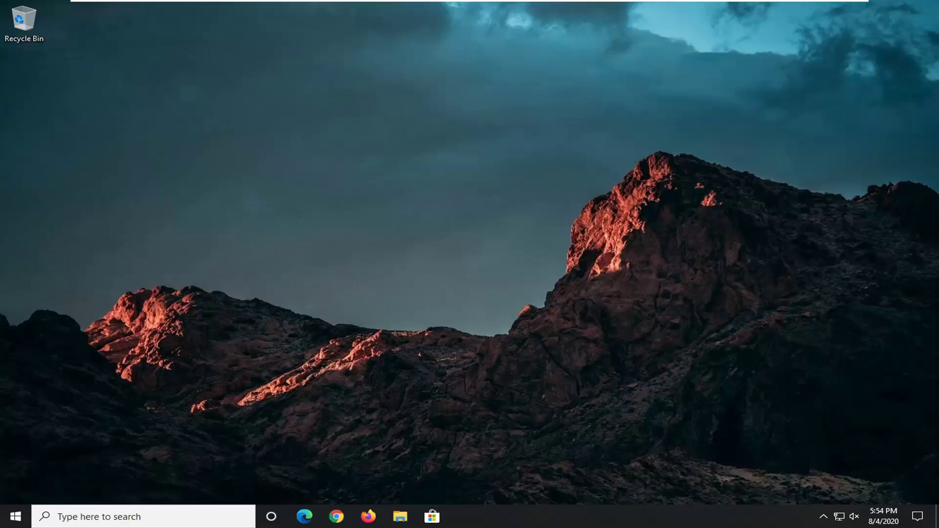
click(335, 516)
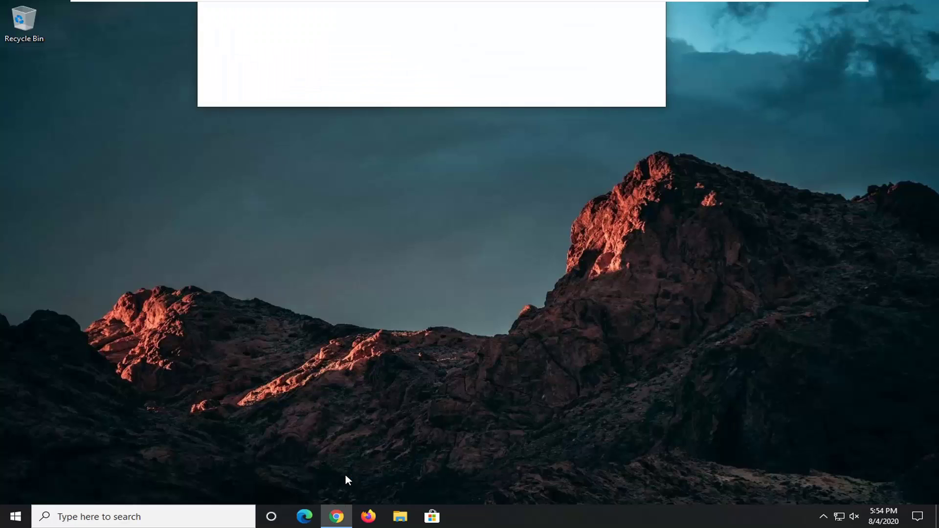
click(621, 8)
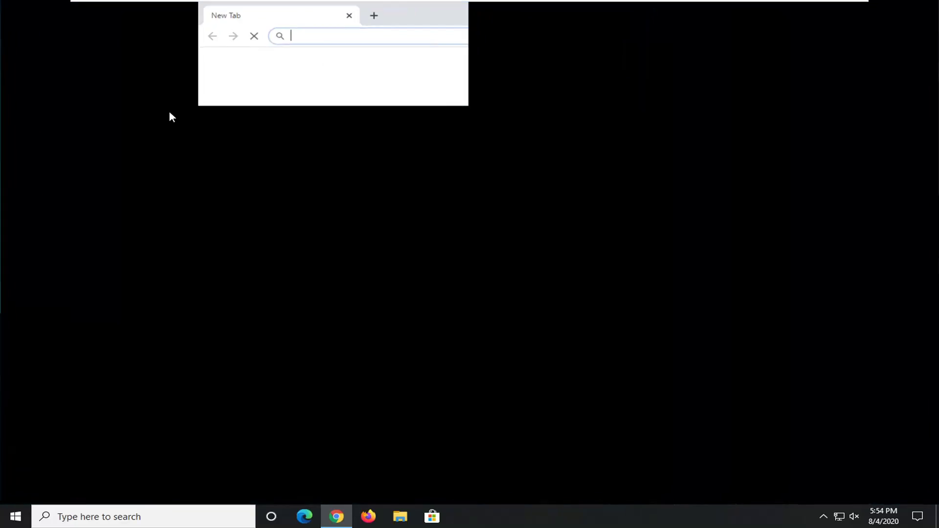
right_click(280, 31)
click(303, 105)
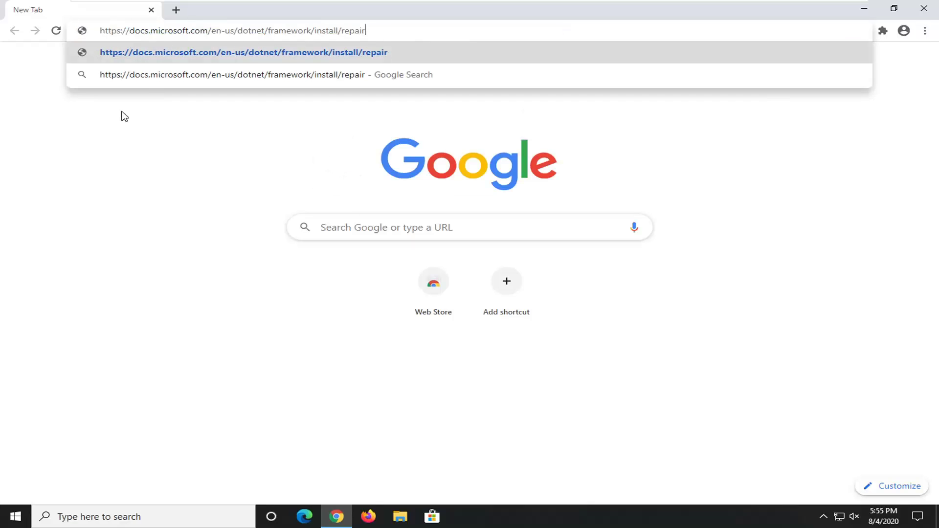
key(Return)
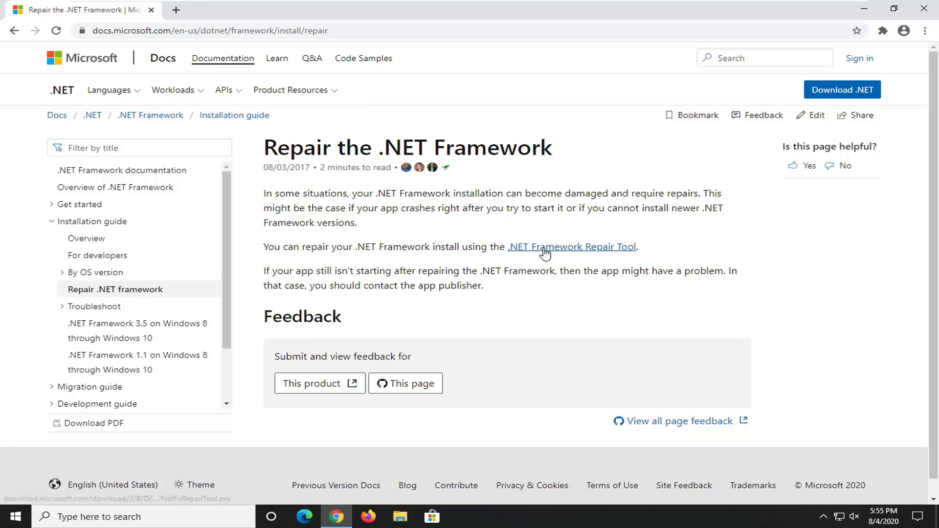
- Download the .NET Framework Repair Tool and run NetFxRepairTool.exe, allowing it to make changes to the device
click(594, 254)
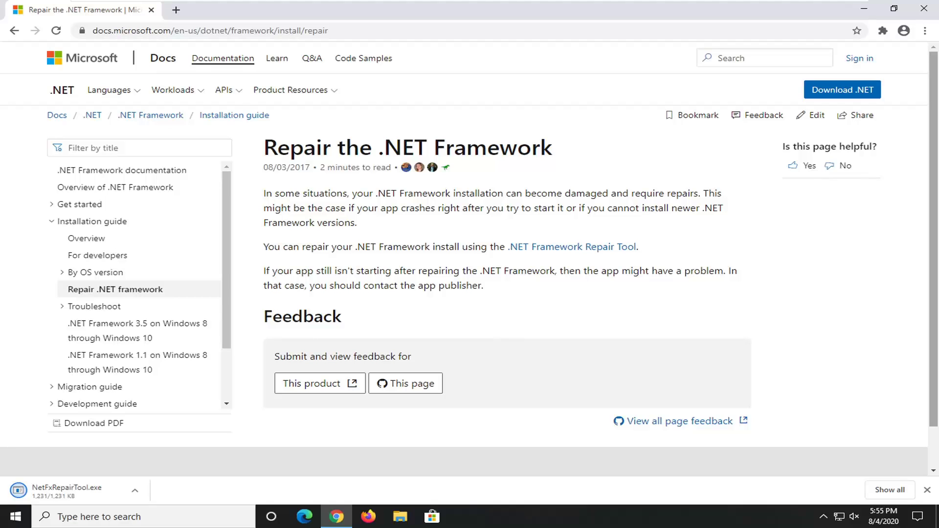
click(80, 494)
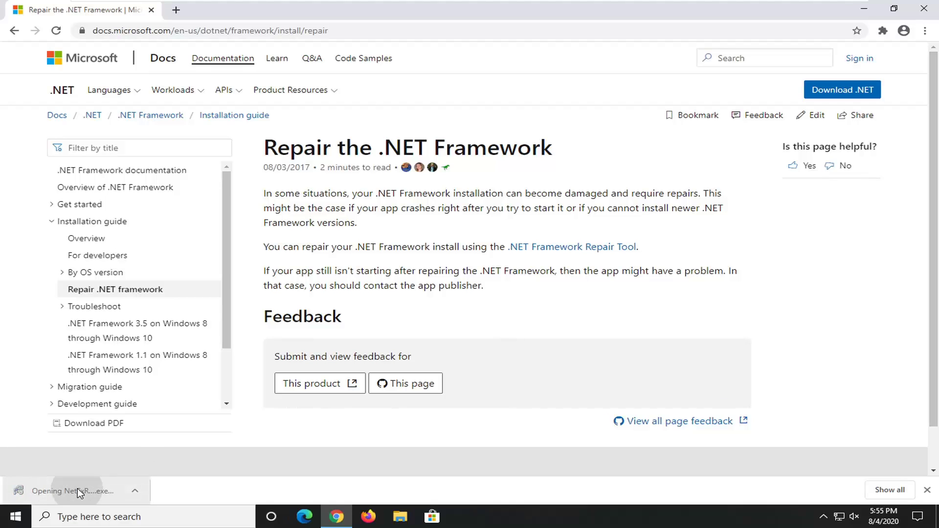
click(864, 10)
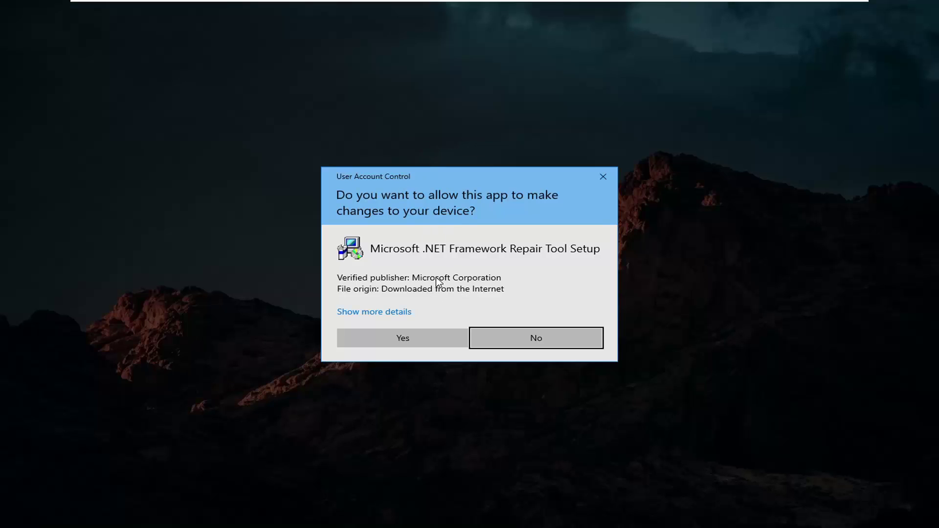
click(417, 343)
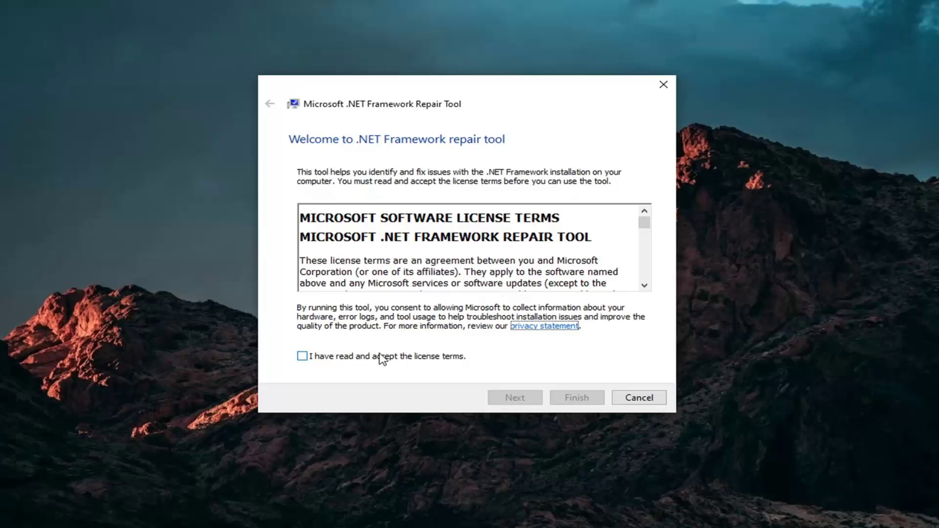
- Accept the repair tool's license terms, apply its recommended changes and finish the wizard
click(323, 360)
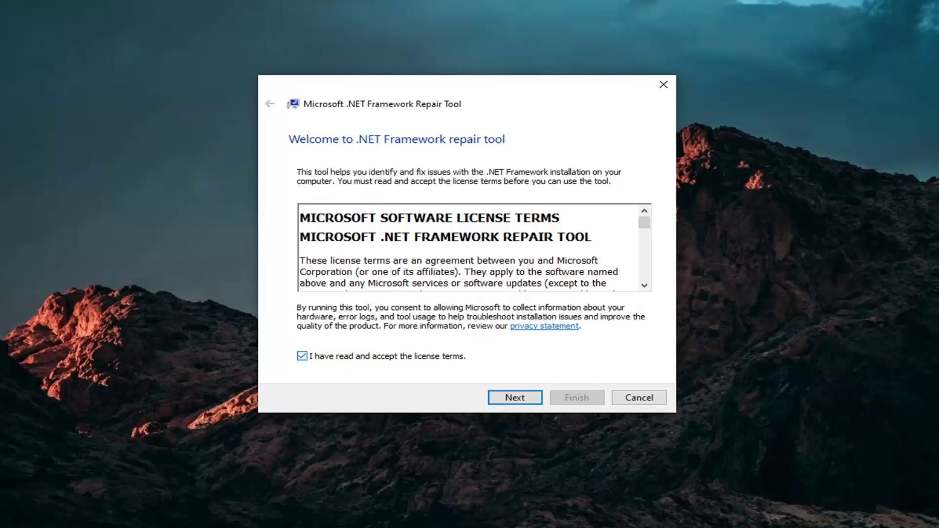
click(521, 398)
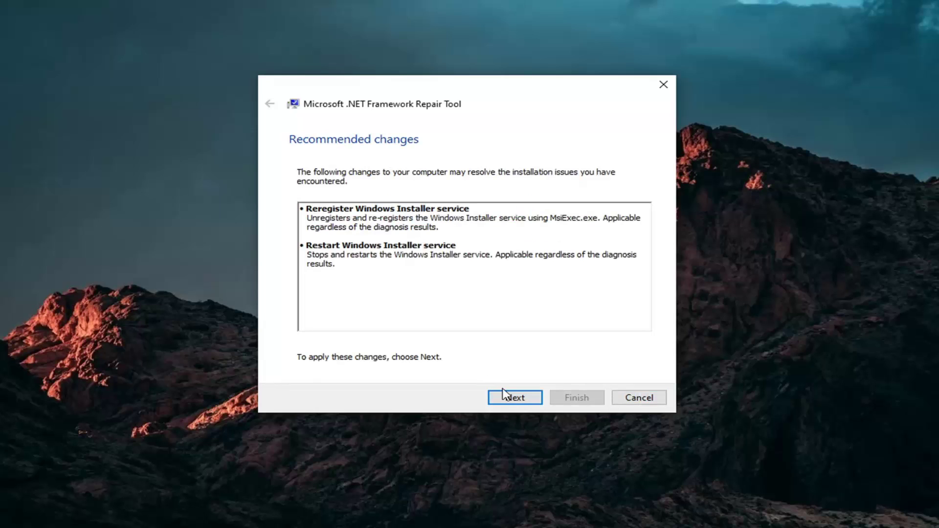
click(510, 401)
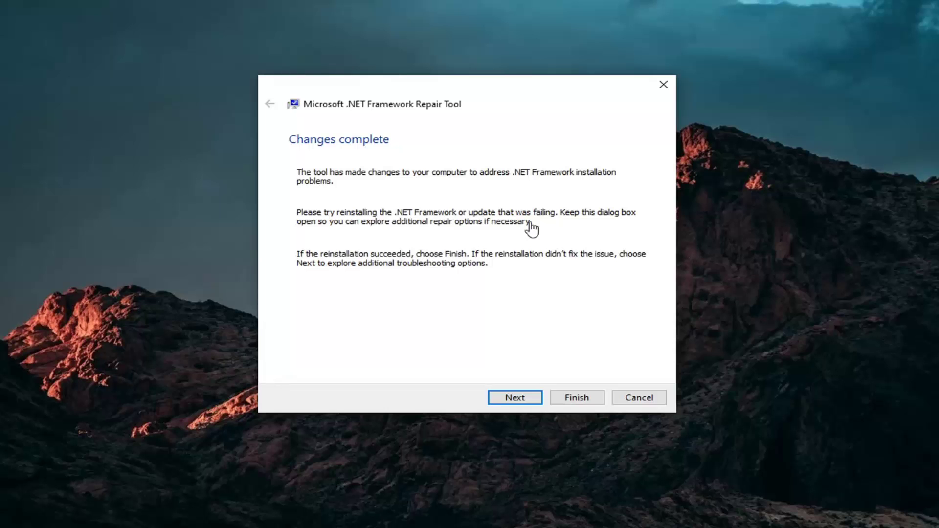
click(583, 398)
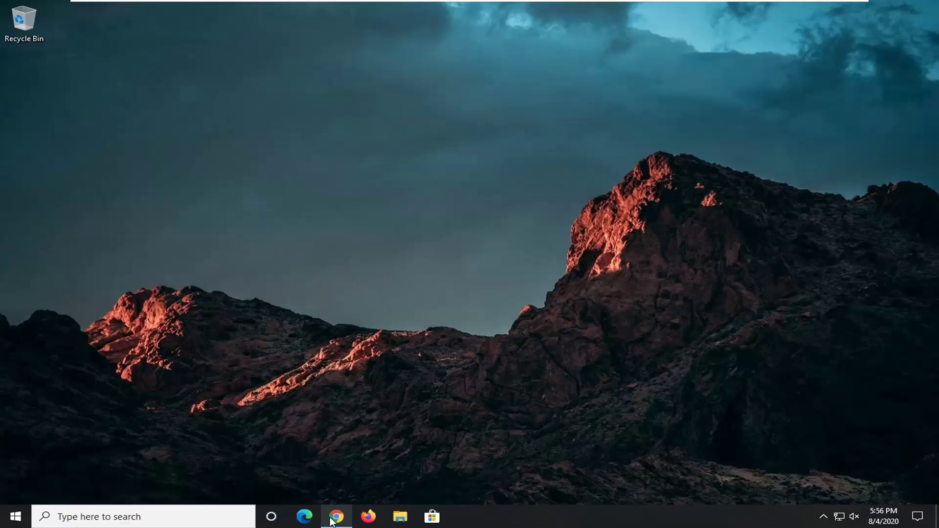
- Return to Chrome, search for "directx download" and open Microsoft's DirectX End-User Runtime Web Installer details page
mouse_move(337, 518)
click(338, 455)
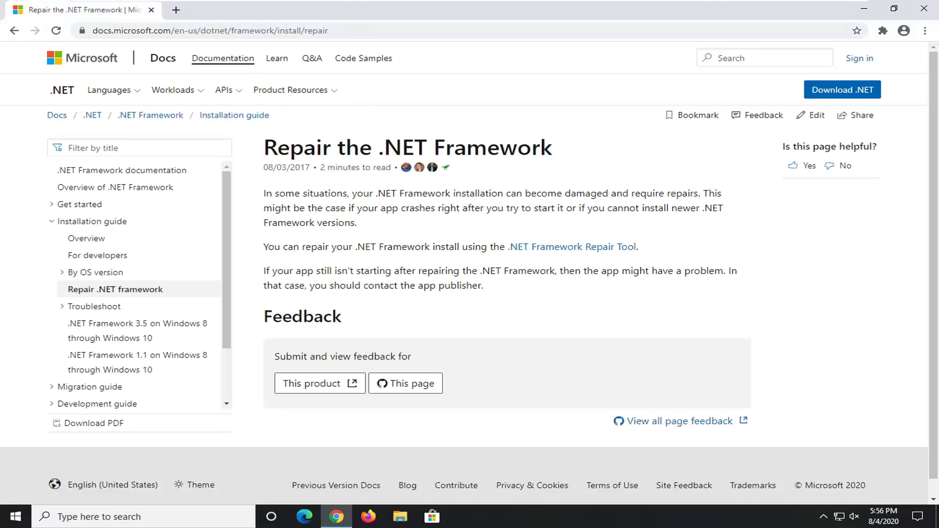
click(289, 34)
text(directx downl)
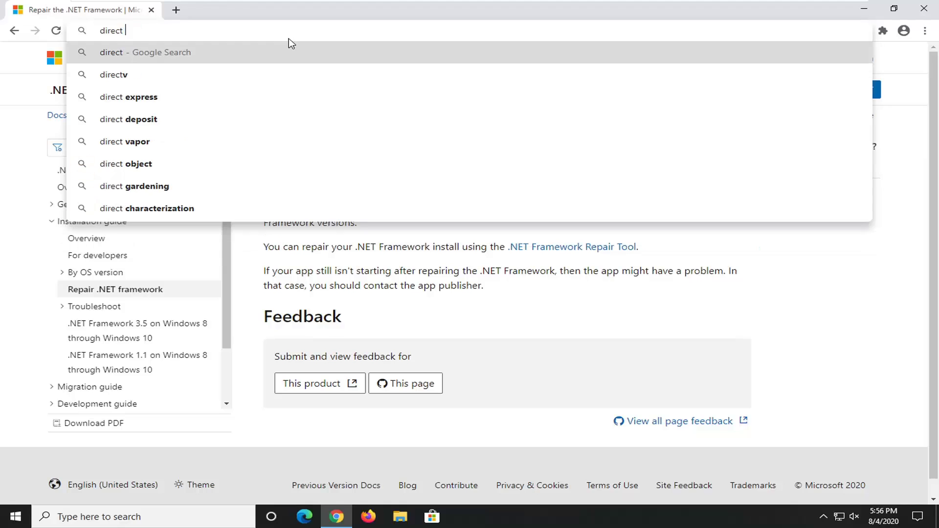
text(oad)
key(Return)
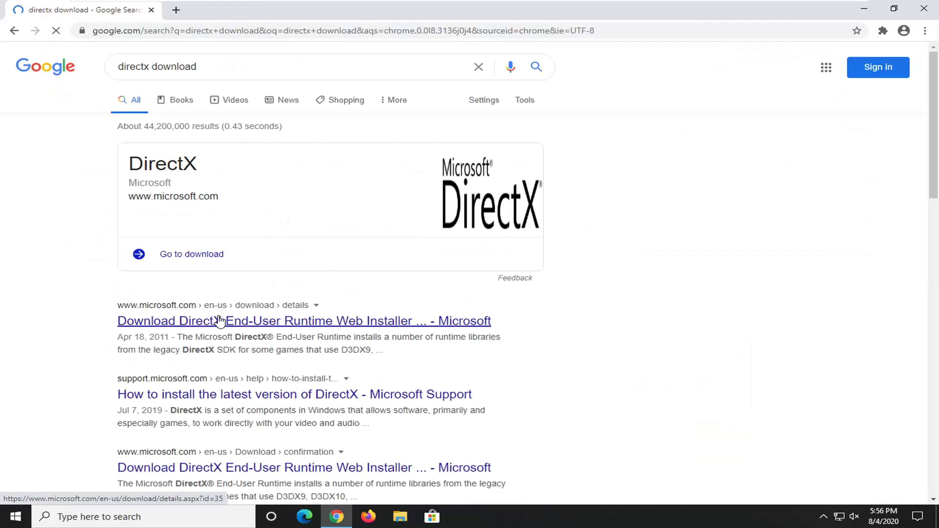
click(222, 325)
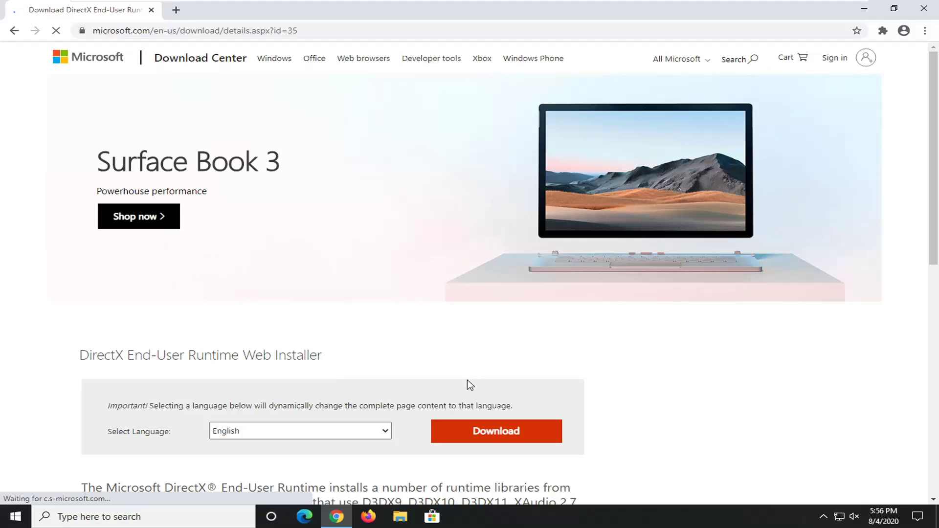
- Download the DirectX End-User Runtime Web Installer and run dxwebsetup.exe, allowing it to make changes to the device
scroll(467, 383, down, 2)
click(489, 316)
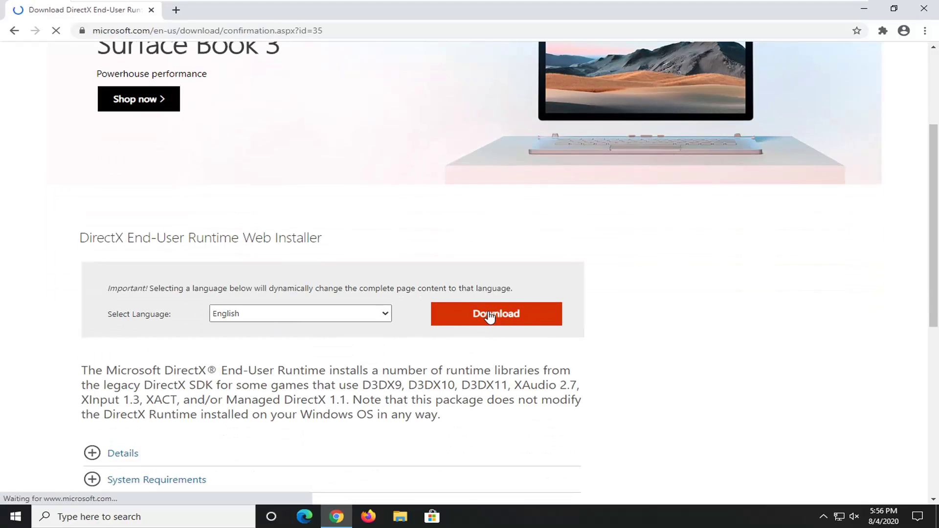
scroll(429, 310, down, 2)
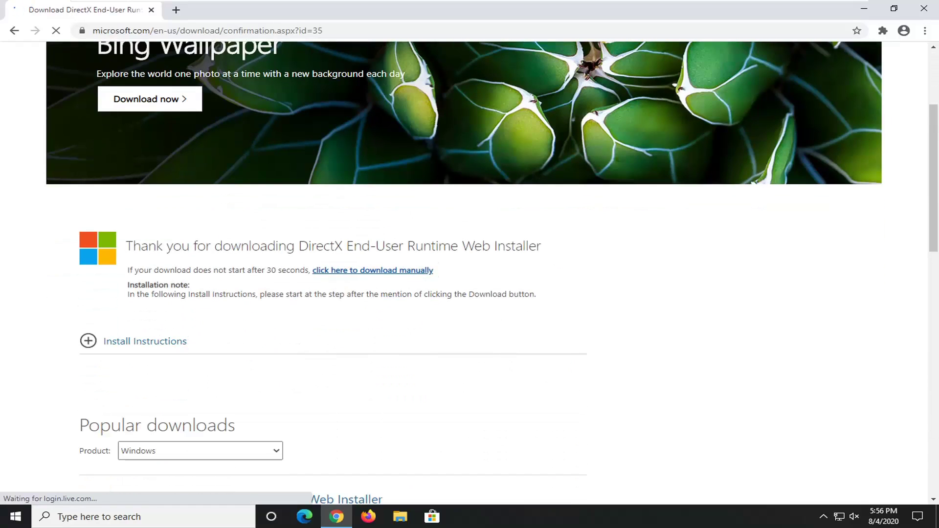
scroll(348, 301, down, 1)
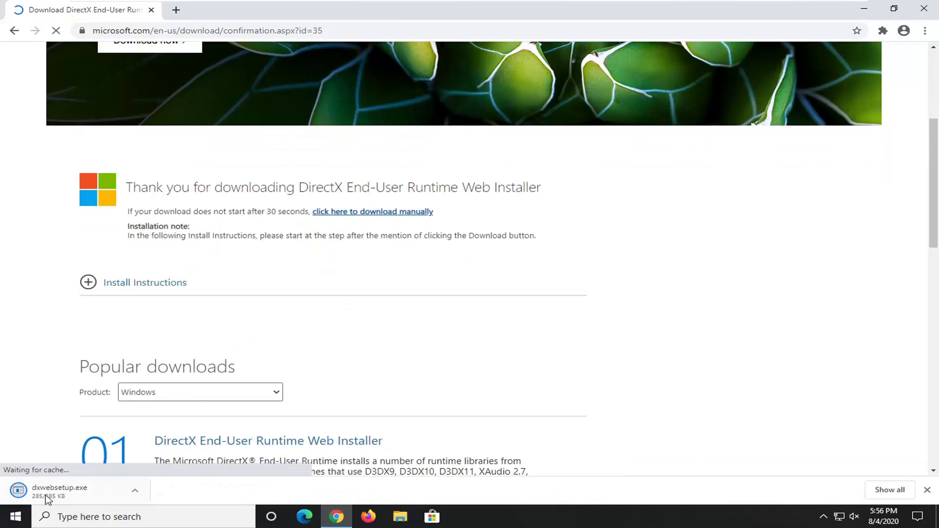
click(120, 493)
click(865, 8)
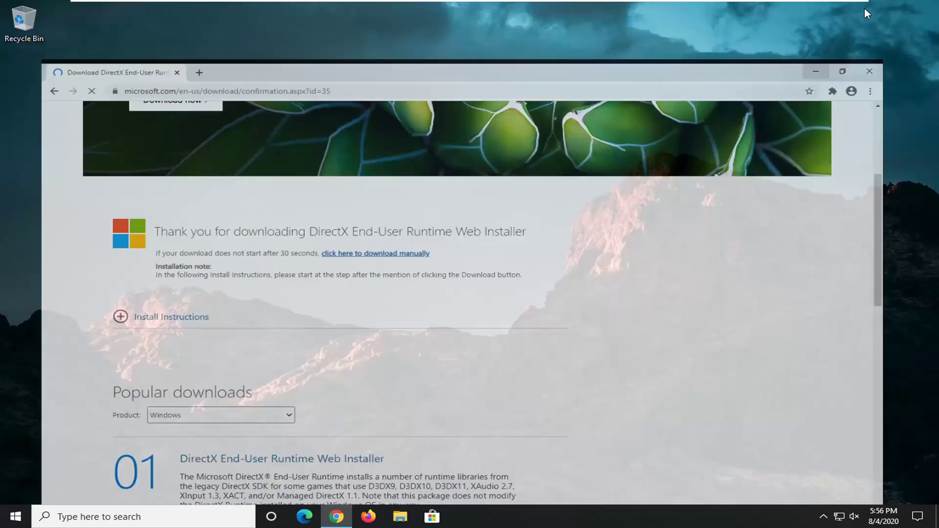
click(391, 340)
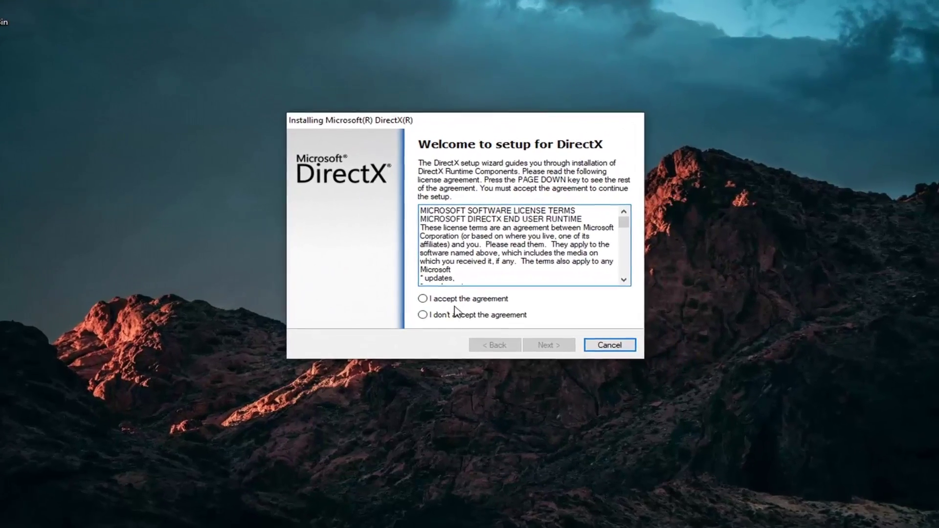
- Install the DirectX runtime components, accepting the agreement and leaving out the Bing Bar, and finish the setup
click(423, 298)
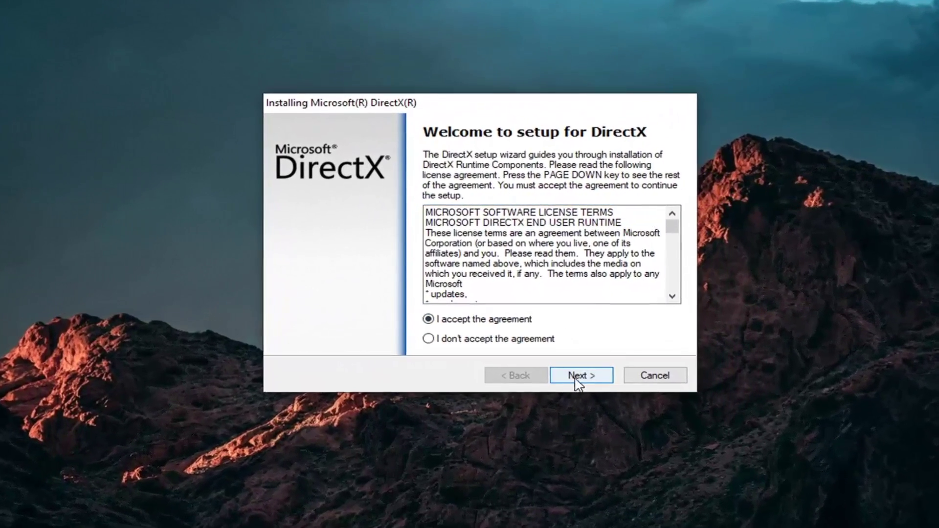
click(575, 379)
click(460, 268)
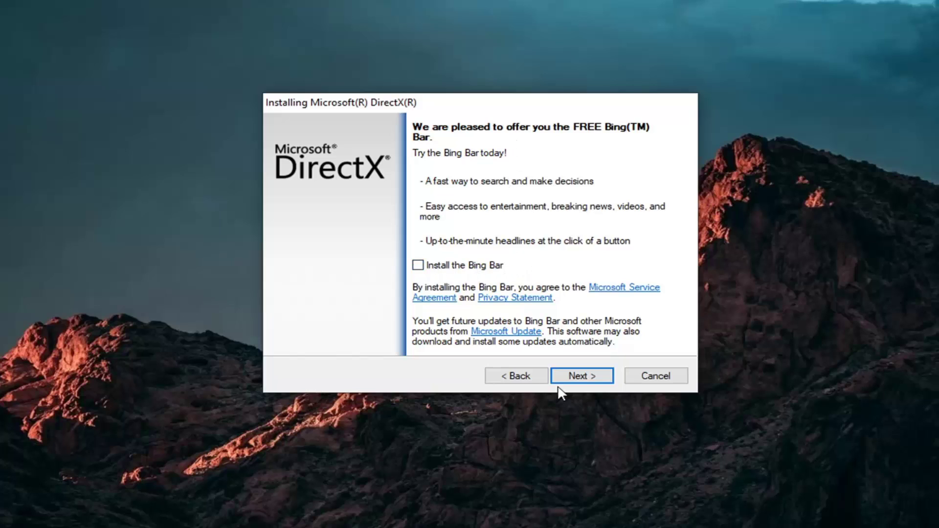
click(571, 380)
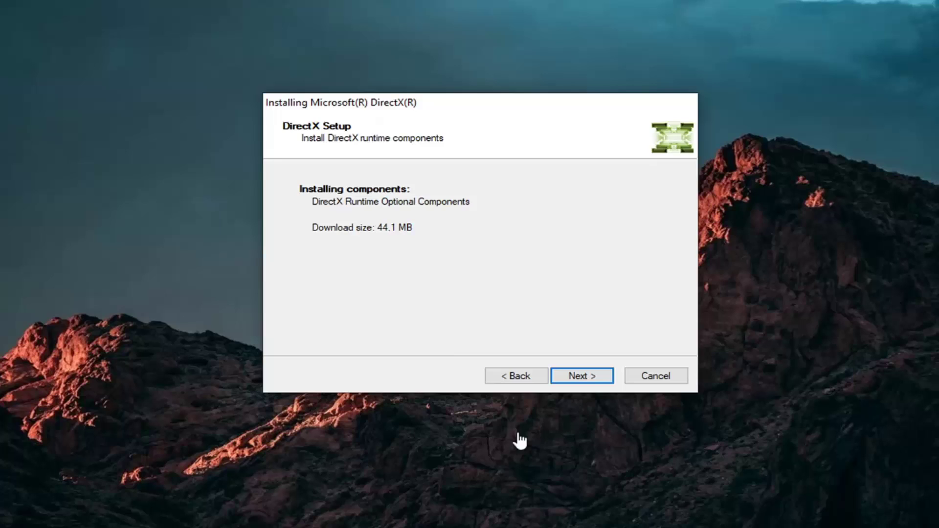
click(589, 379)
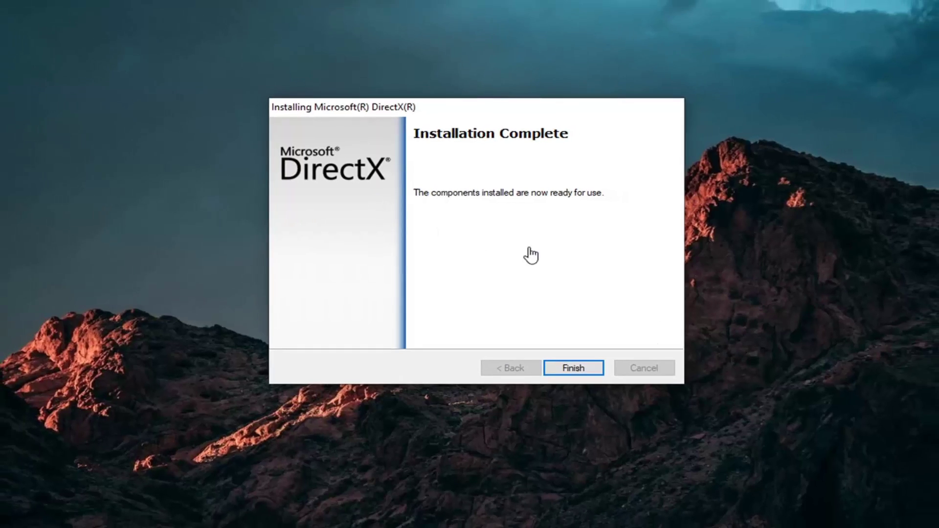
click(578, 375)
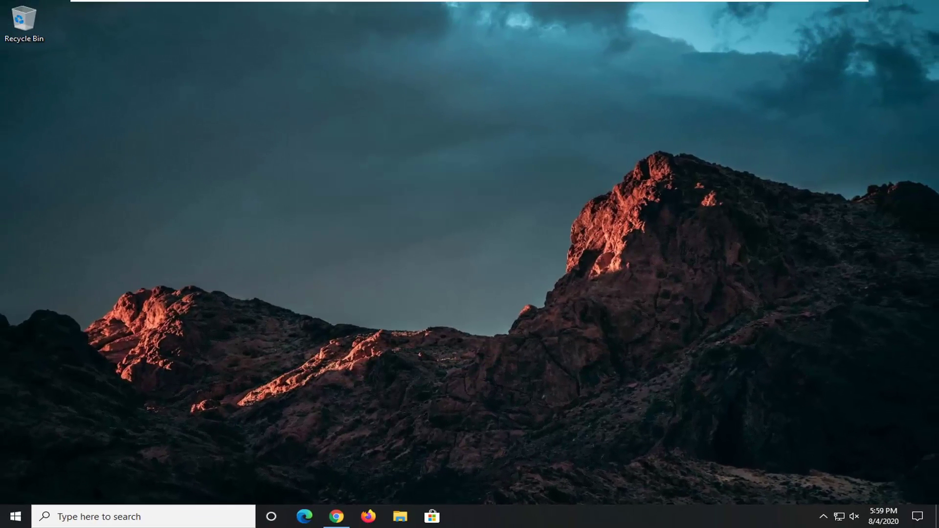